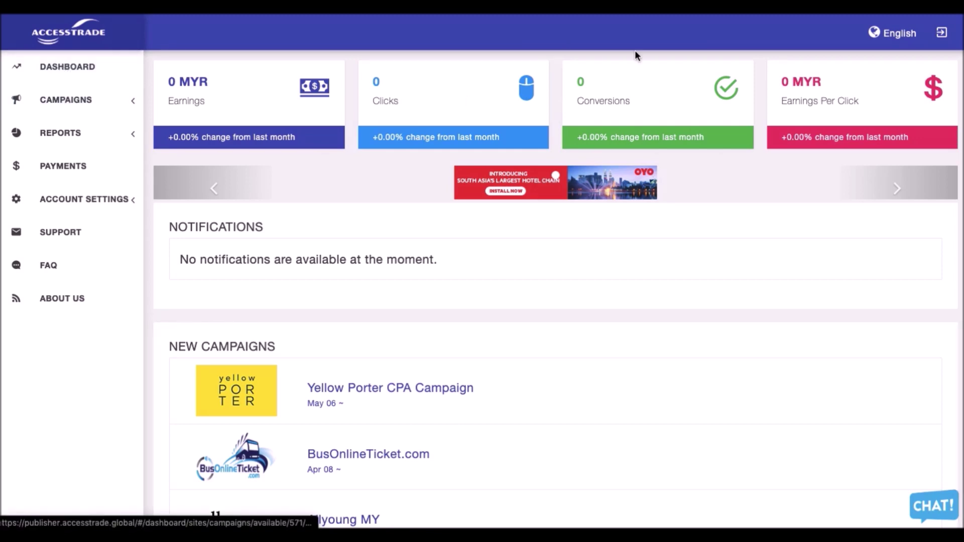
Open the Available Campaigns list and scroll through the listed campaigns
{"action": "left_click", "coordinate": [77, 103]}
{"action": "left_click", "coordinate": [90, 137]}
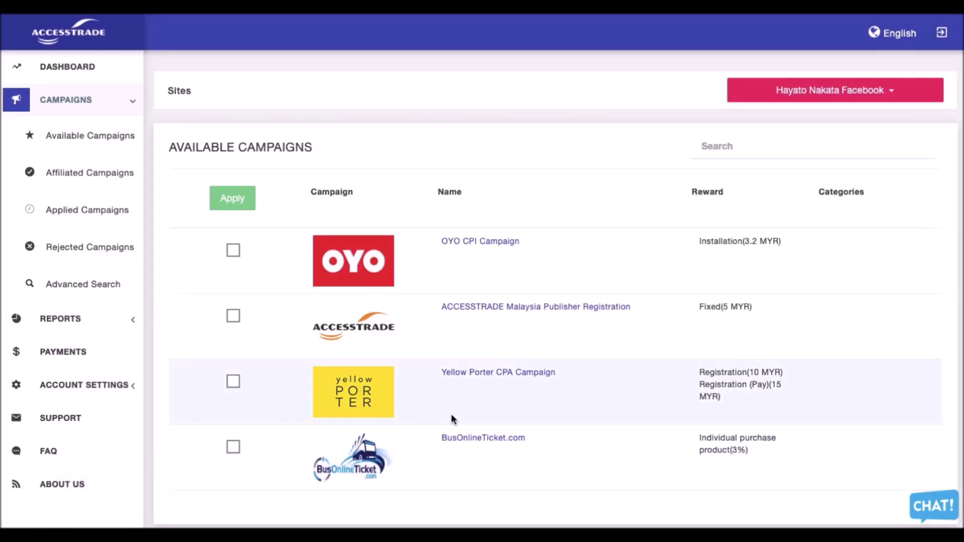
{"action": "scroll", "coordinate": [453, 419], "scroll_direction": "down", "scroll_amount": 5}
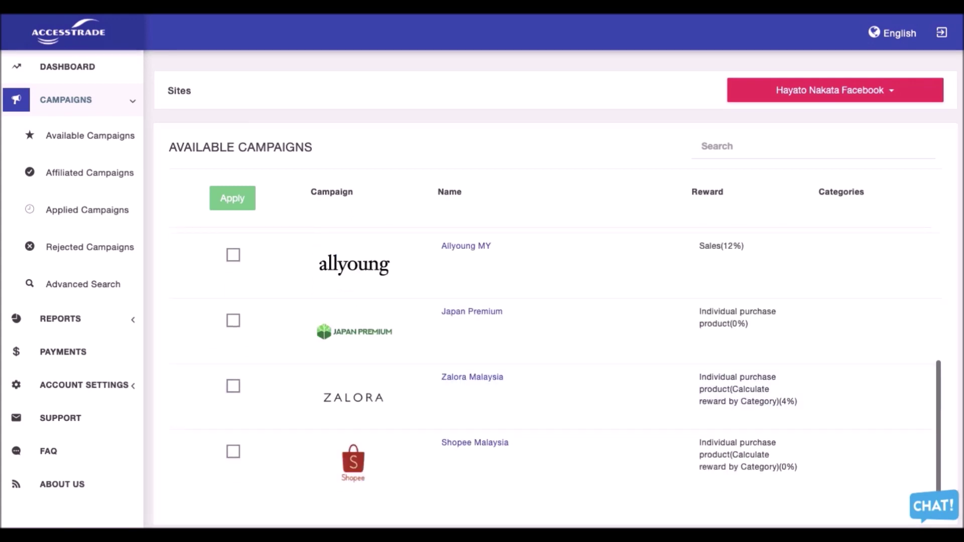
{"action": "scroll", "coordinate": [526, 441], "scroll_direction": "down", "scroll_amount": 1}
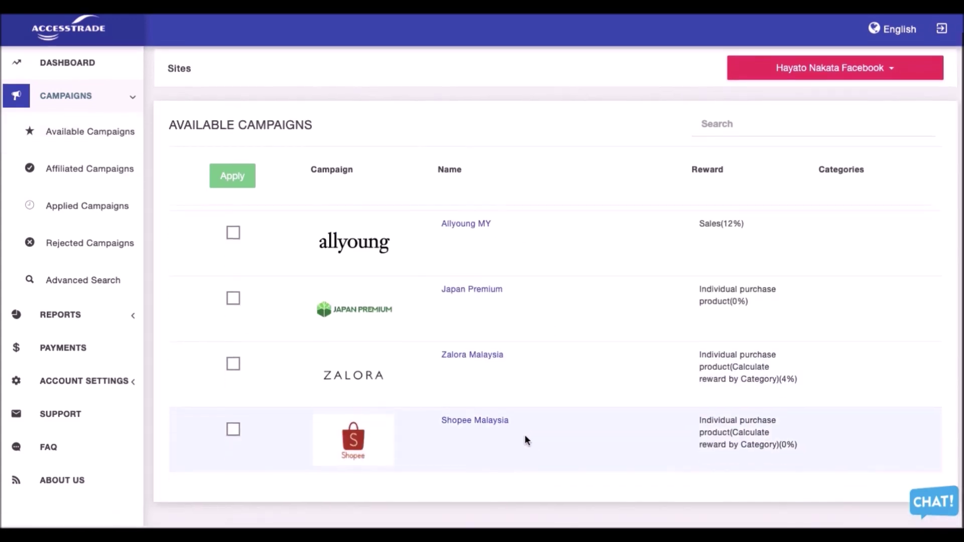
{"action": "scroll", "coordinate": [526, 437], "scroll_direction": "up", "scroll_amount": 5}
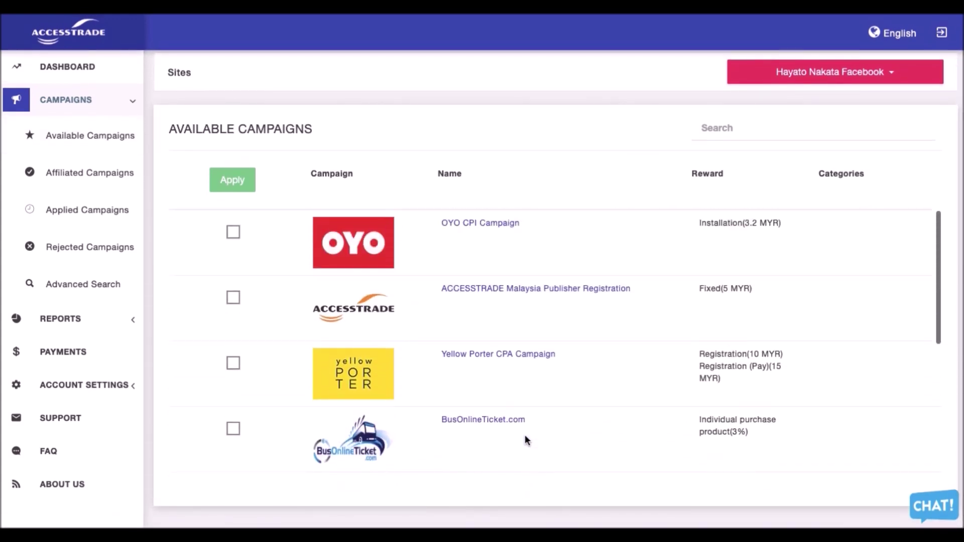
{"action": "scroll", "coordinate": [525, 437], "scroll_direction": "down", "scroll_amount": 5}
{"action": "scroll", "coordinate": [525, 437], "scroll_direction": "up", "scroll_amount": 4}
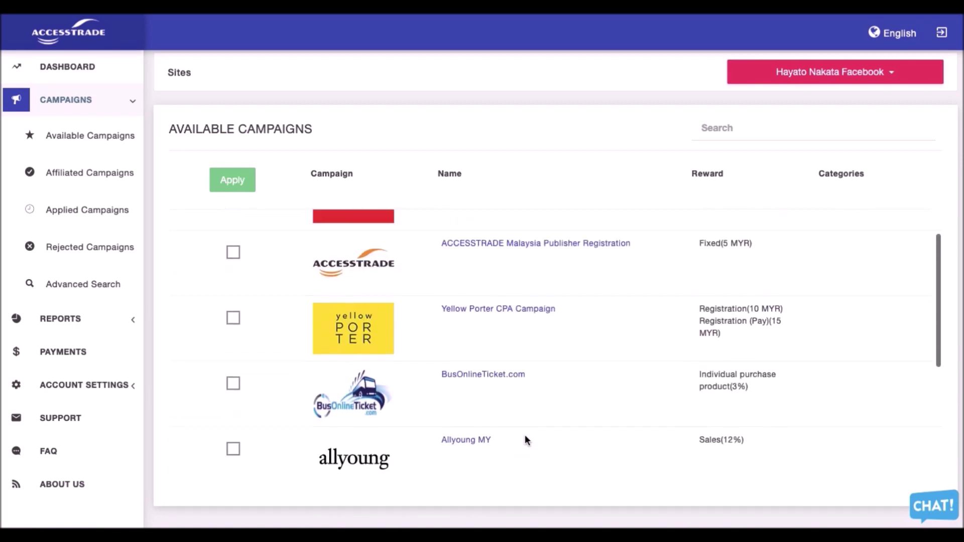
{"action": "scroll", "coordinate": [526, 440], "scroll_direction": "up", "scroll_amount": 2}
Tick OYO CPI Campaign and apply, close the confirmation, then untick OYO
{"action": "left_click", "coordinate": [233, 234]}
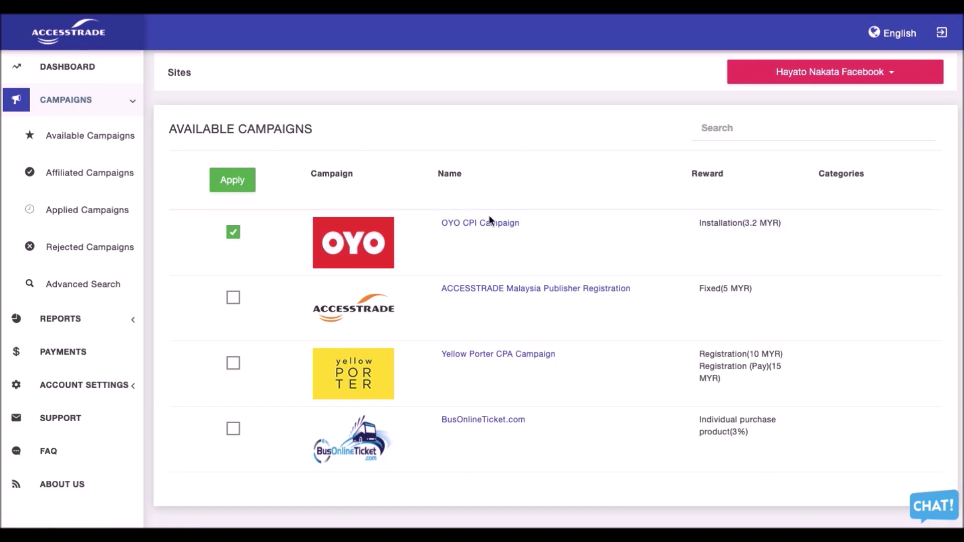
{"action": "left_click", "coordinate": [240, 180]}
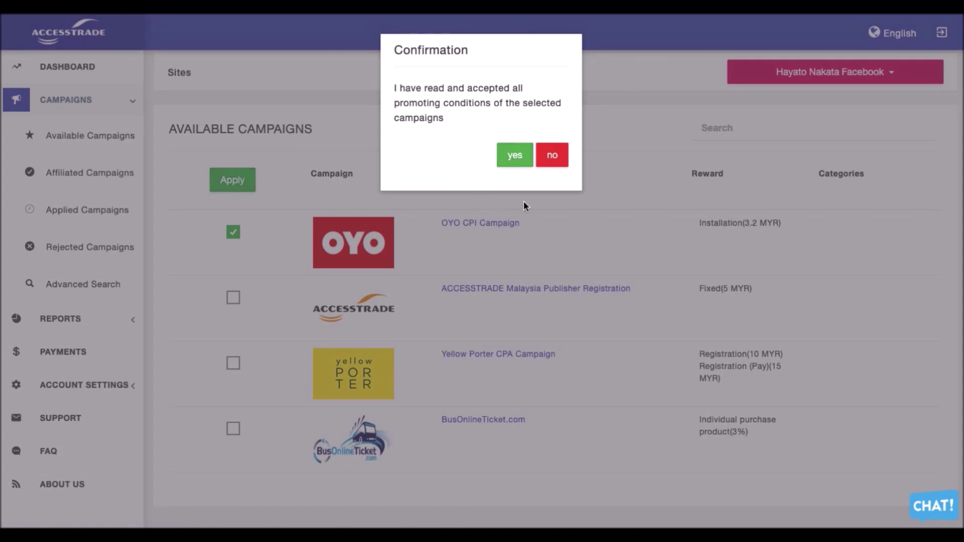
{"action": "left_click", "coordinate": [552, 156]}
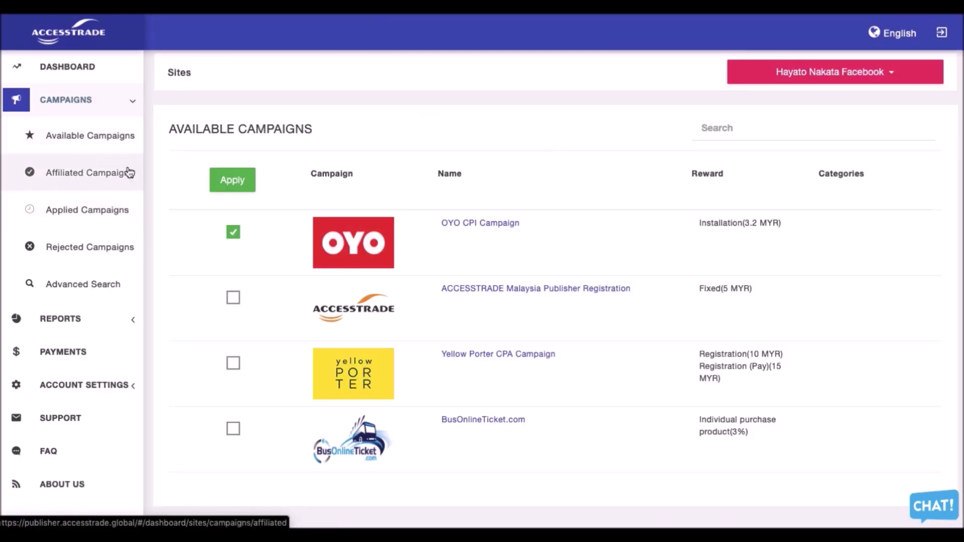
{"action": "left_click", "coordinate": [233, 232]}
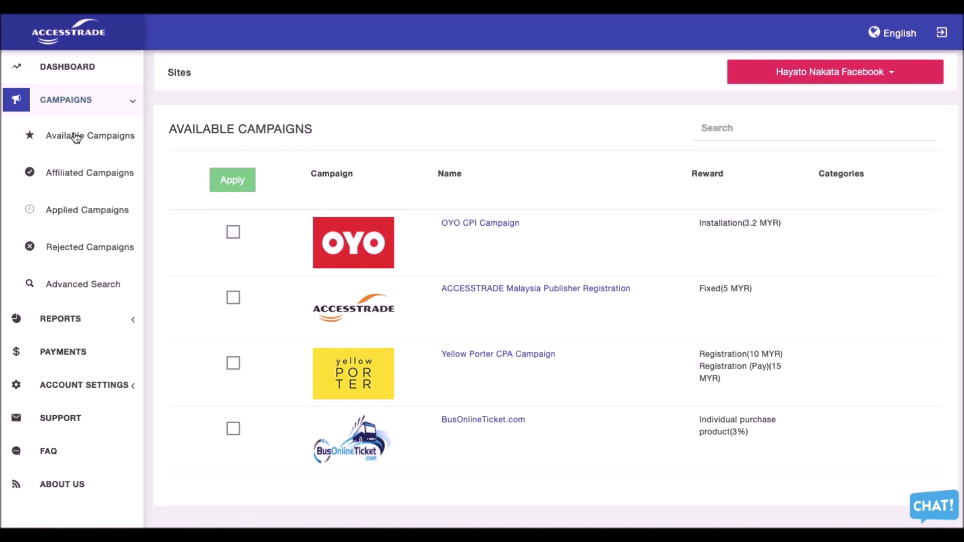
Copy the AIRBNB Host Acquisition Program's quick link from Affiliated Campaigns, then reopen its details
{"action": "left_click", "coordinate": [84, 172]}
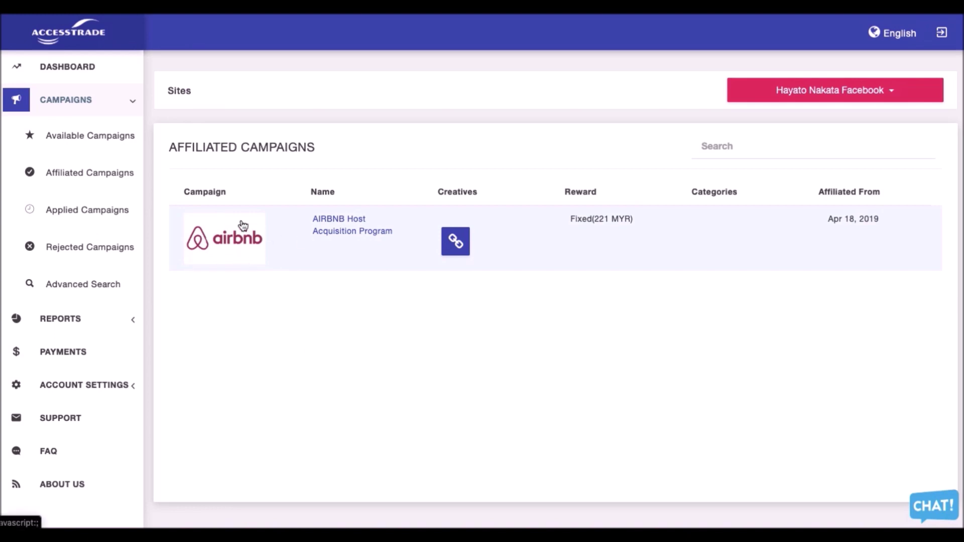
{"action": "left_click", "coordinate": [230, 242]}
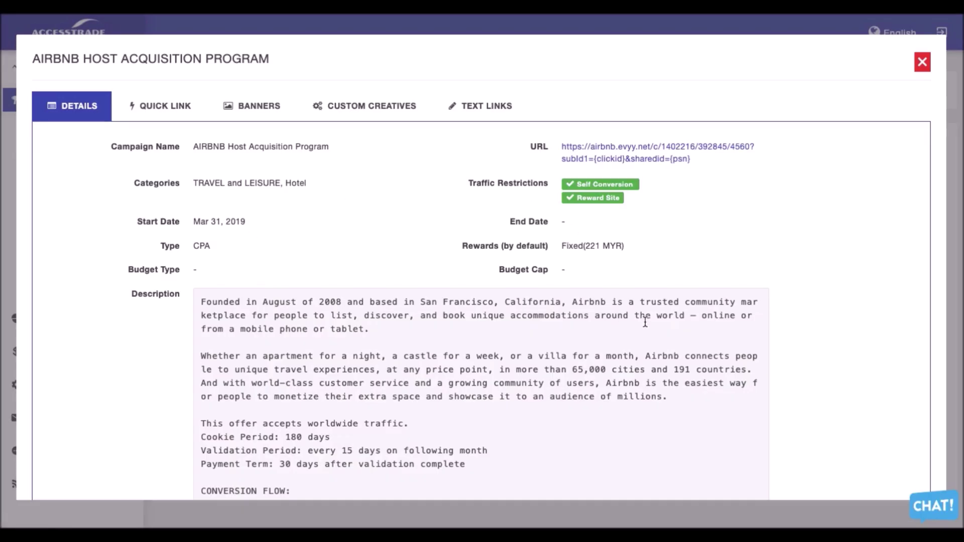
{"action": "left_click", "coordinate": [170, 104]}
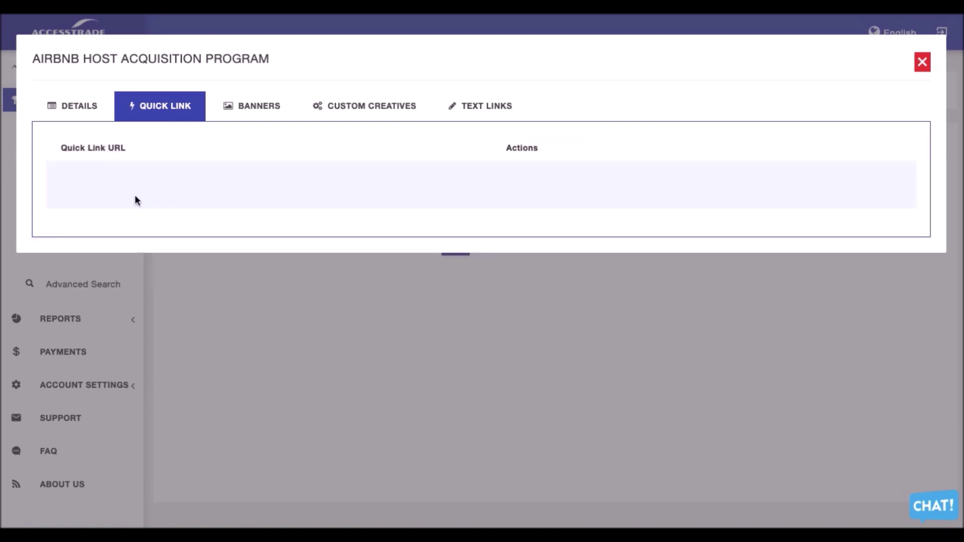
{"action": "left_click", "coordinate": [161, 111]}
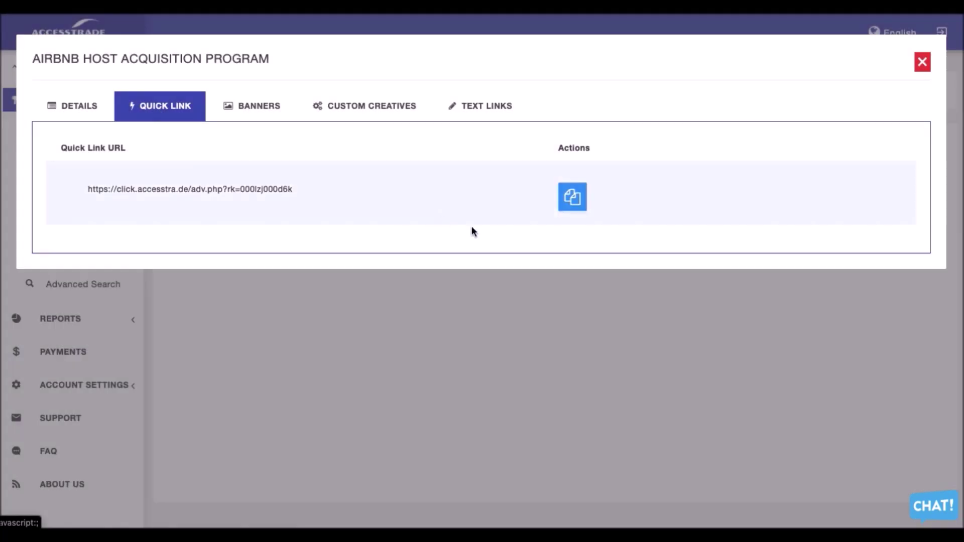
{"action": "left_click", "coordinate": [576, 206]}
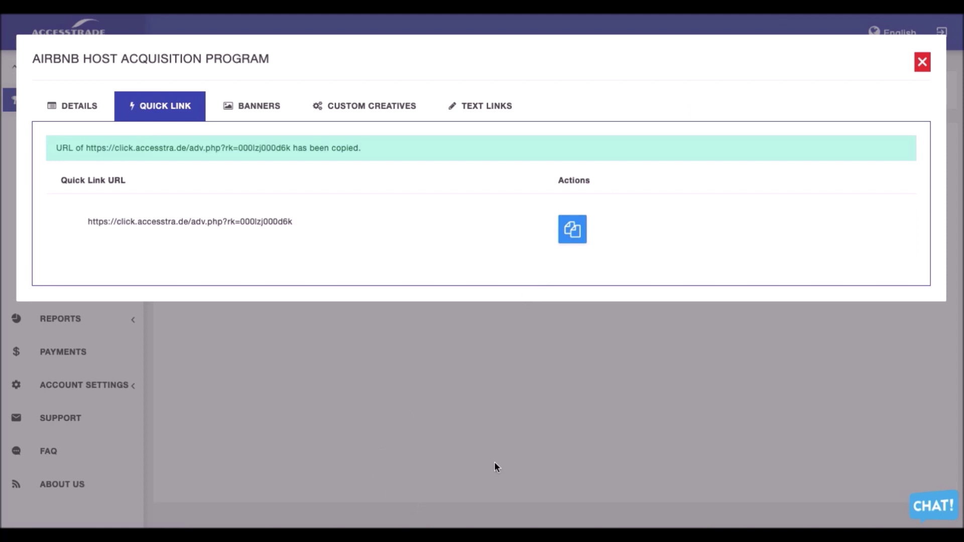
{"action": "left_click", "coordinate": [922, 62]}
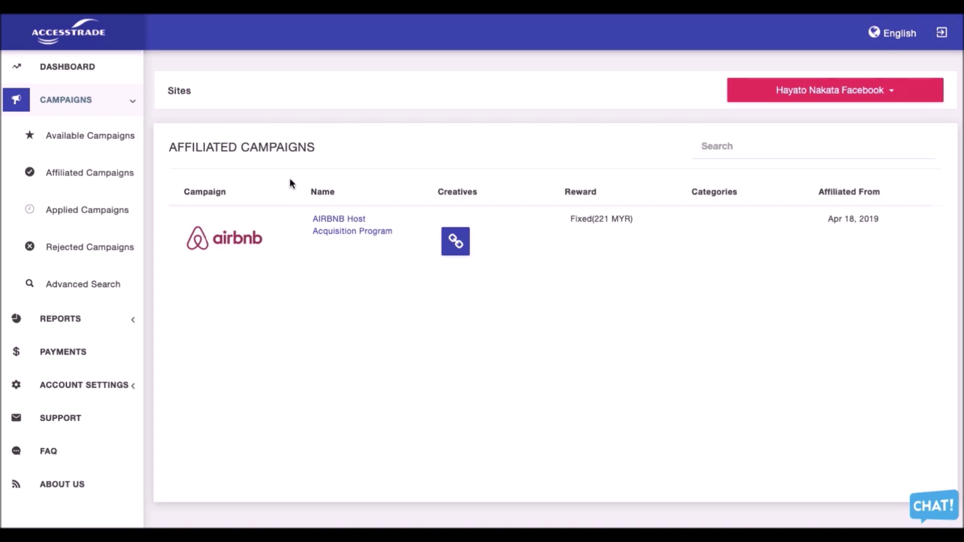
{"action": "left_click", "coordinate": [328, 234]}
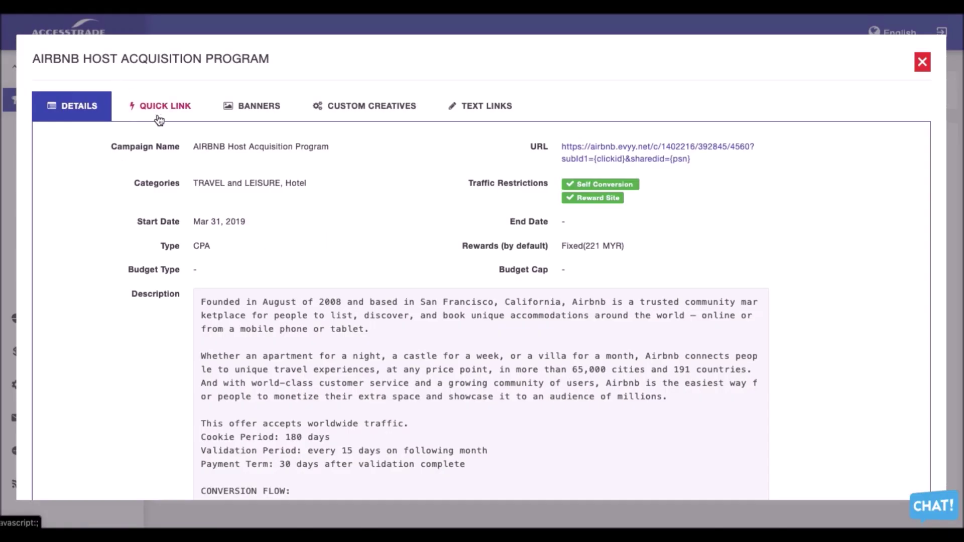
Browse the Airbnb banner creatives and keep Standard Creative 4 at 728 x 90
{"action": "left_click", "coordinate": [255, 119]}
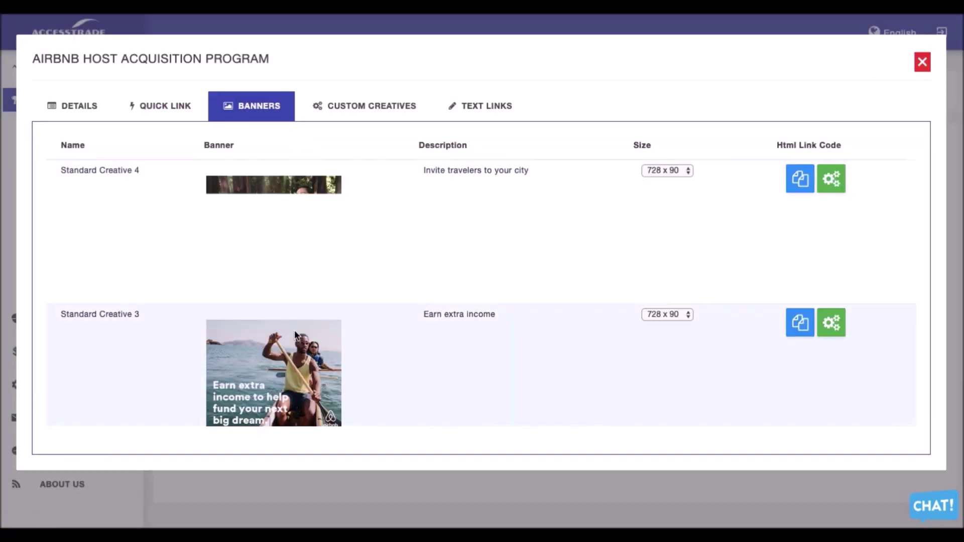
{"action": "scroll", "coordinate": [295, 333], "scroll_direction": "down", "scroll_amount": 5}
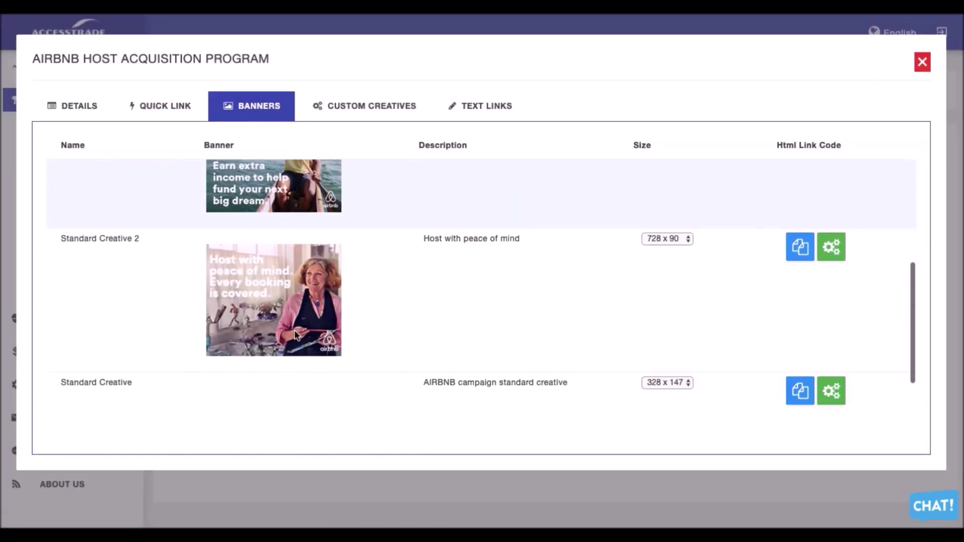
{"action": "scroll", "coordinate": [295, 334], "scroll_direction": "down", "scroll_amount": 2}
{"action": "scroll", "coordinate": [295, 334], "scroll_direction": "up", "scroll_amount": 10}
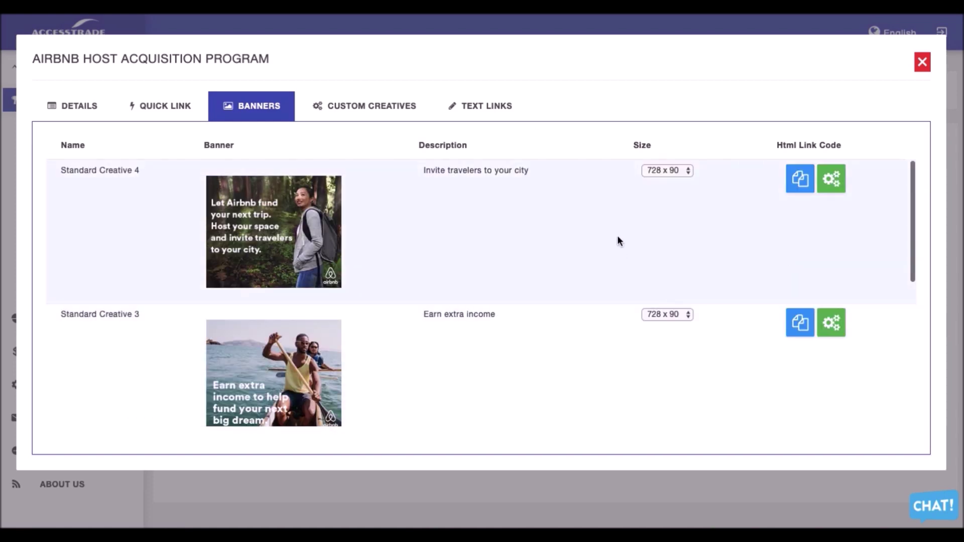
{"action": "left_click", "coordinate": [689, 172]}
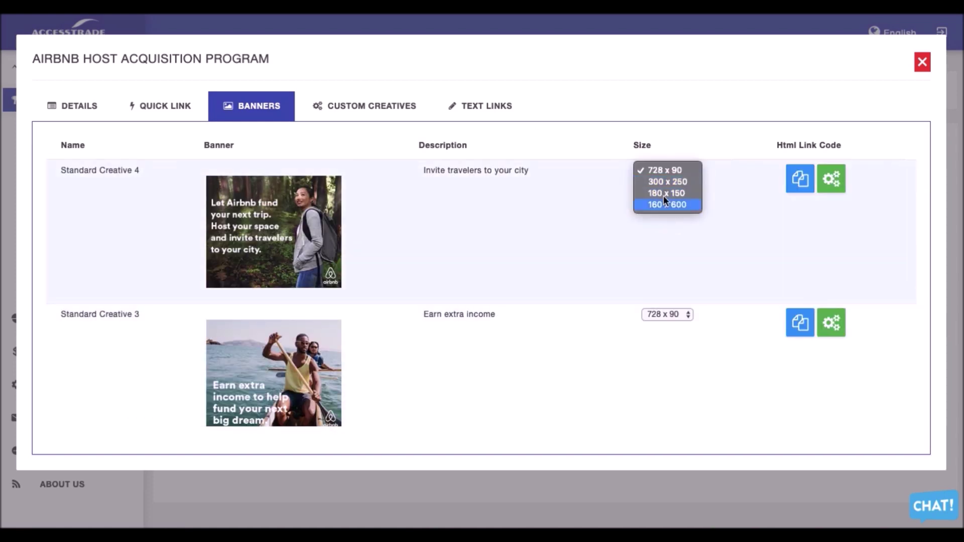
{"action": "left_click", "coordinate": [740, 250]}
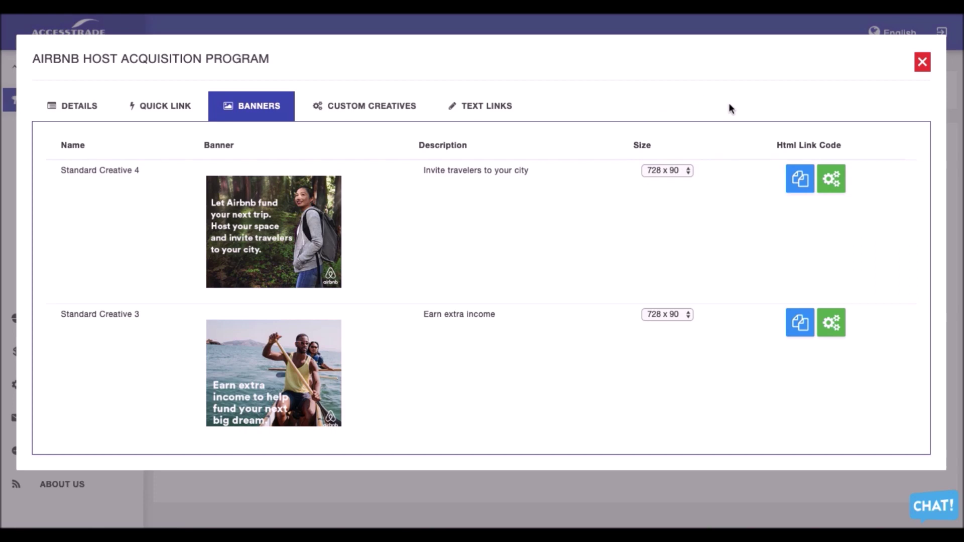
Copy Standard Creative 4's HTML link code, close the window, and reopen Airbnb details
{"action": "left_click", "coordinate": [801, 180]}
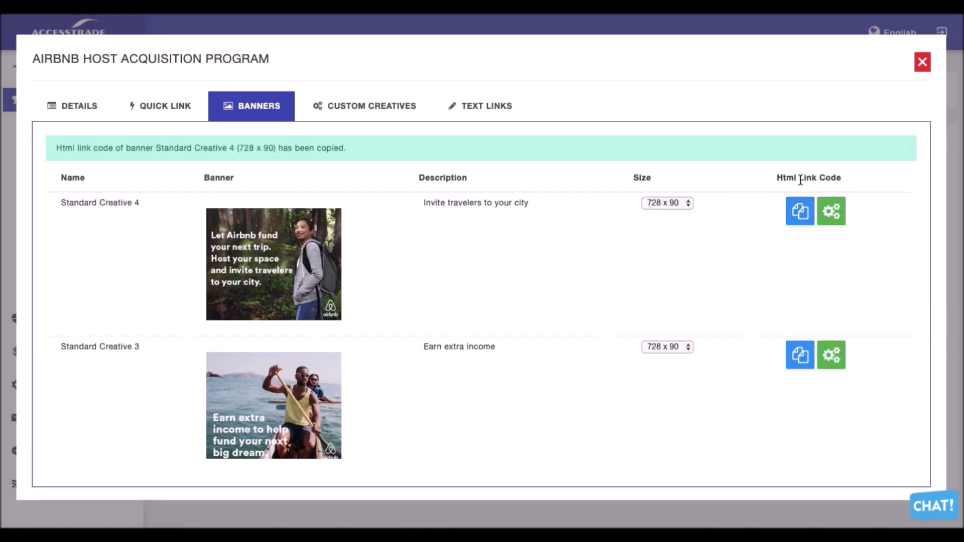
{"action": "left_click", "coordinate": [923, 64]}
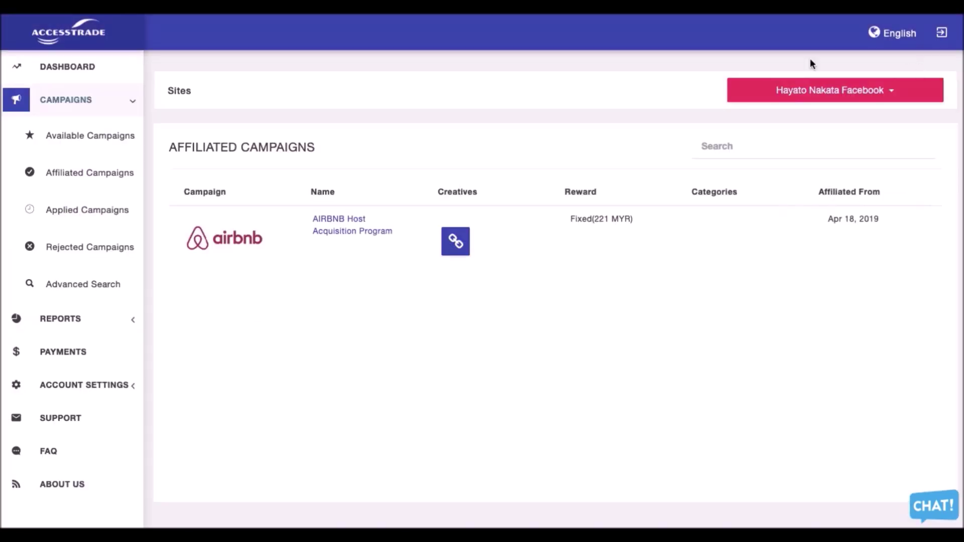
{"action": "left_click", "coordinate": [330, 232]}
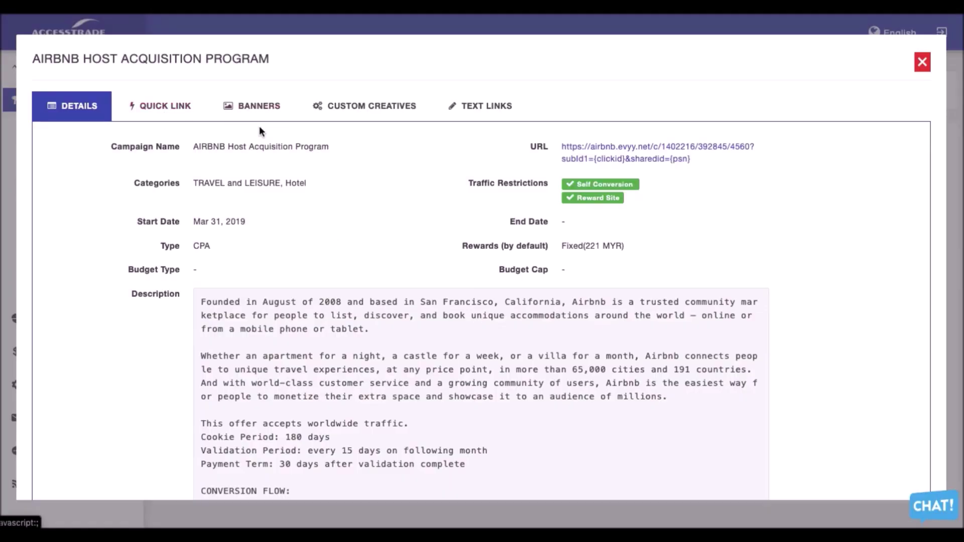
Open Airbnb's Custom Creatives form, visit the empty Landing URL and Creative Name fields, then close
{"action": "left_click", "coordinate": [368, 106]}
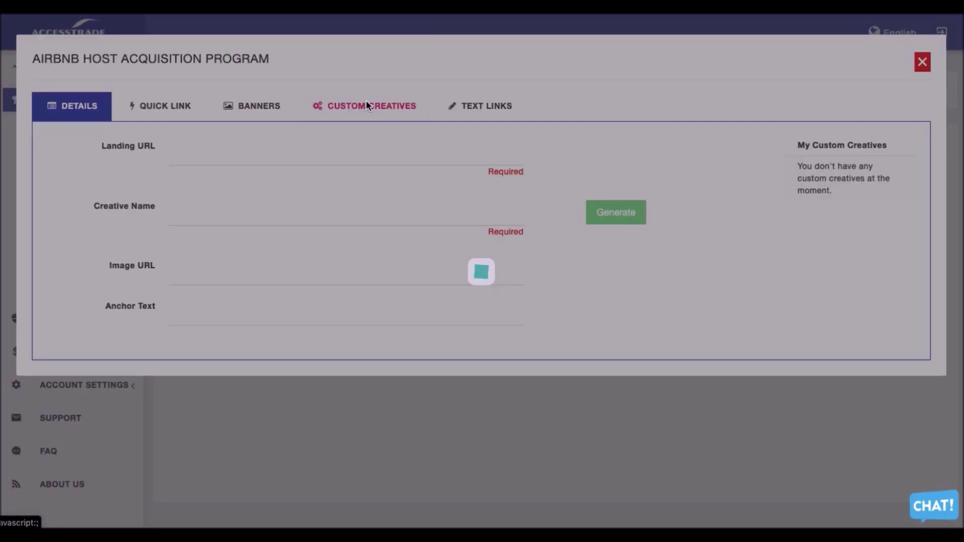
{"action": "left_click", "coordinate": [385, 99]}
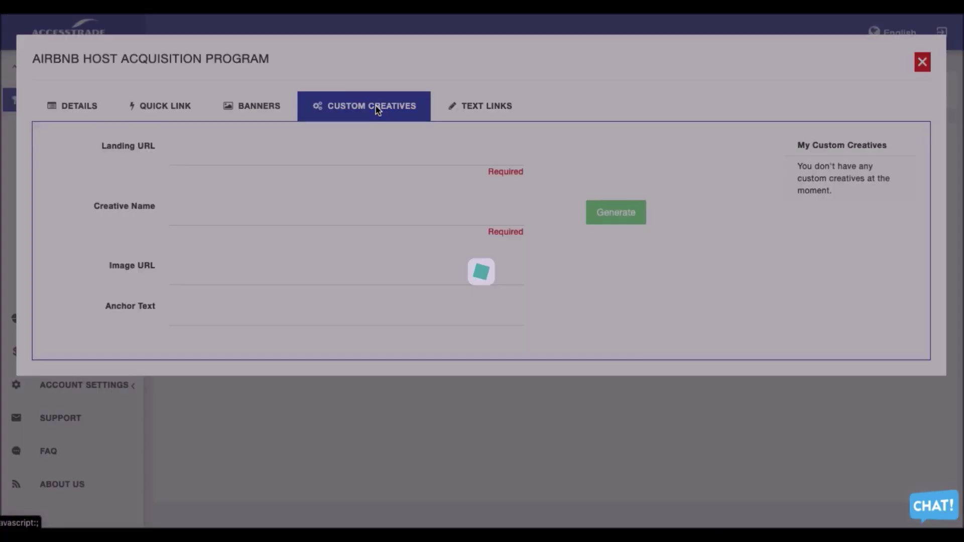
{"action": "left_click", "coordinate": [291, 156]}
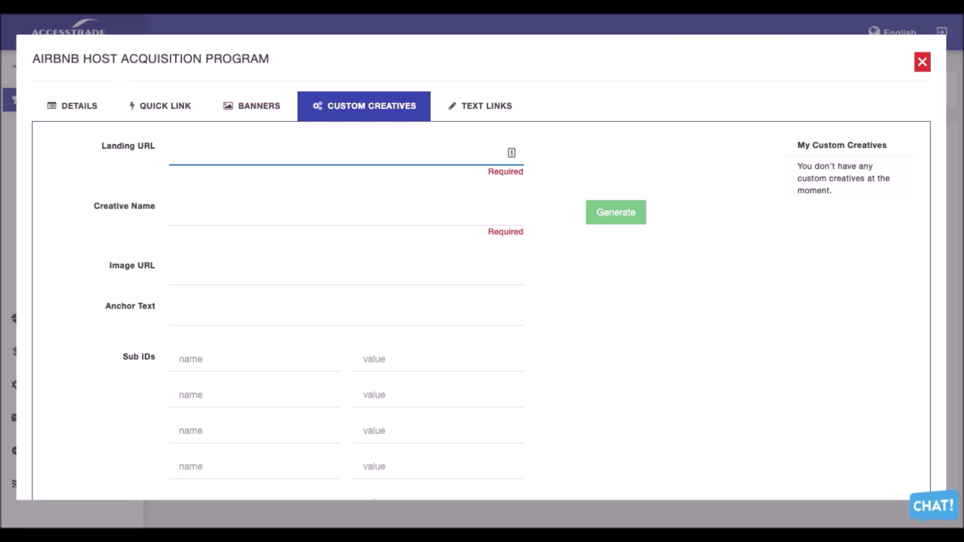
{"action": "left_click", "coordinate": [926, 64]}
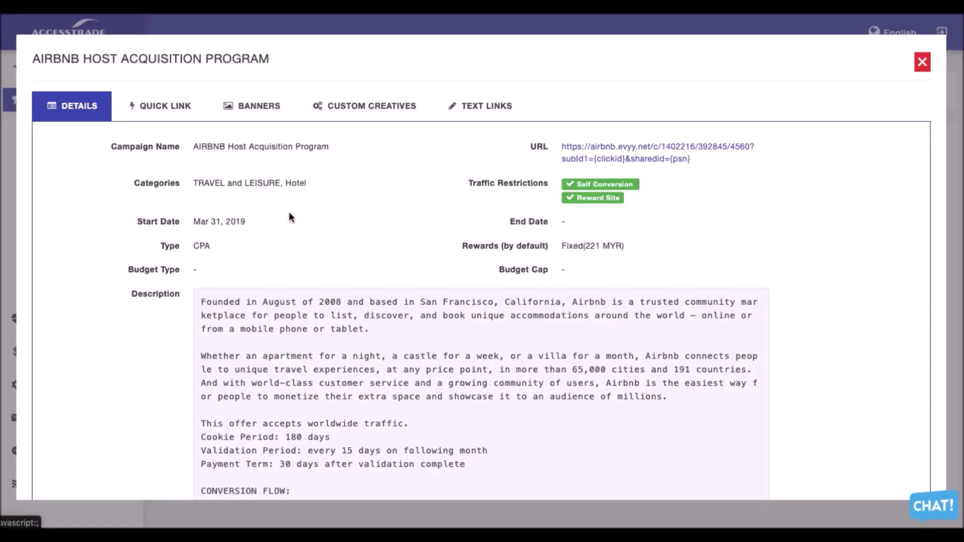
{"action": "left_click", "coordinate": [370, 108]}
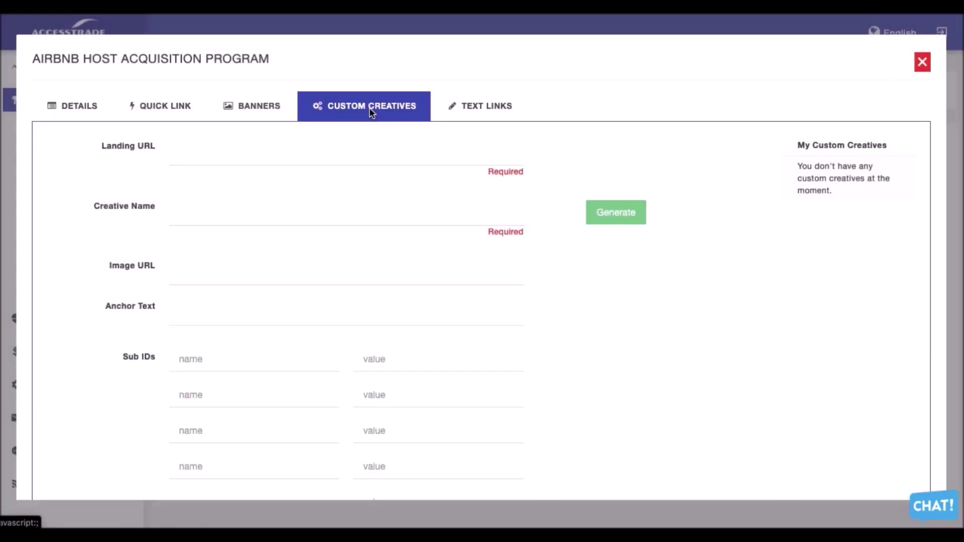
{"action": "left_click", "coordinate": [240, 154]}
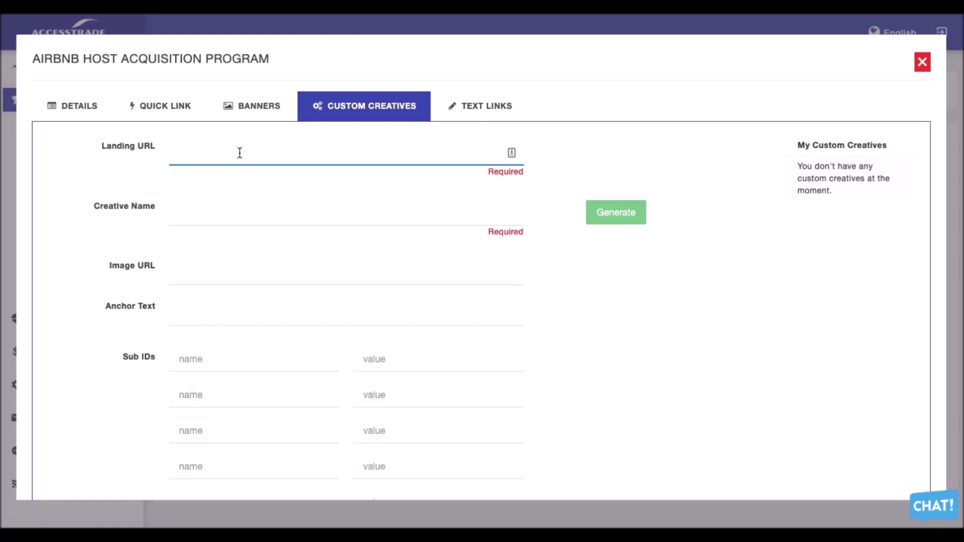
{"action": "left_click", "coordinate": [183, 214]}
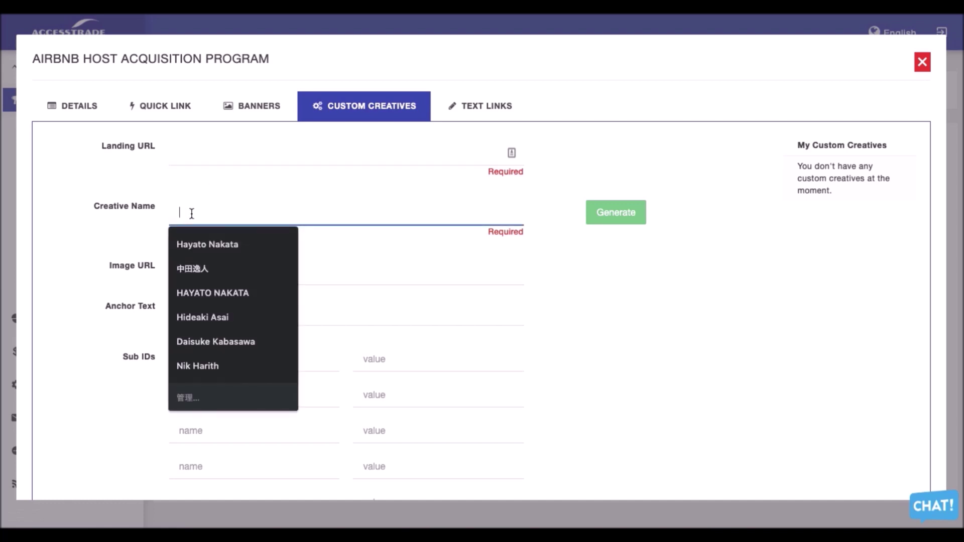
{"action": "left_click", "coordinate": [698, 299]}
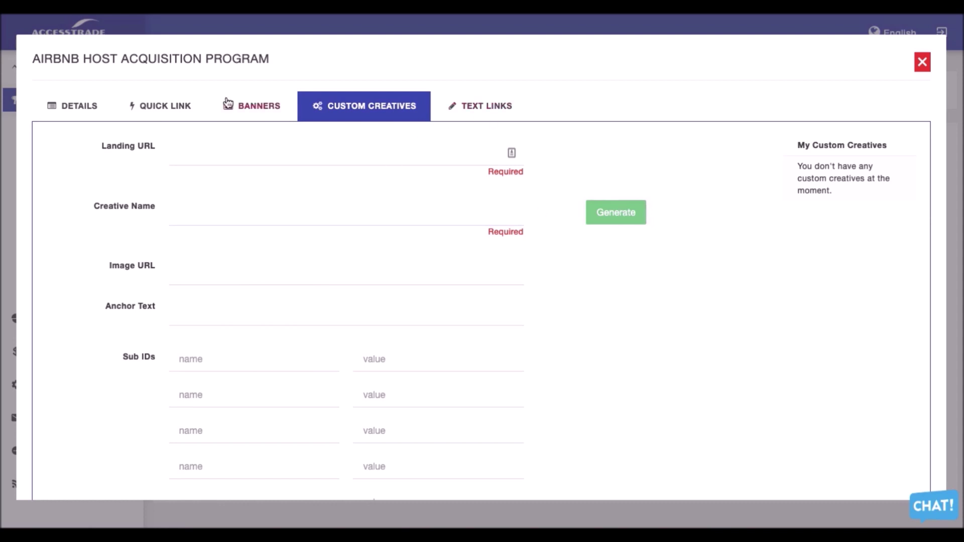
{"action": "left_click", "coordinate": [922, 62]}
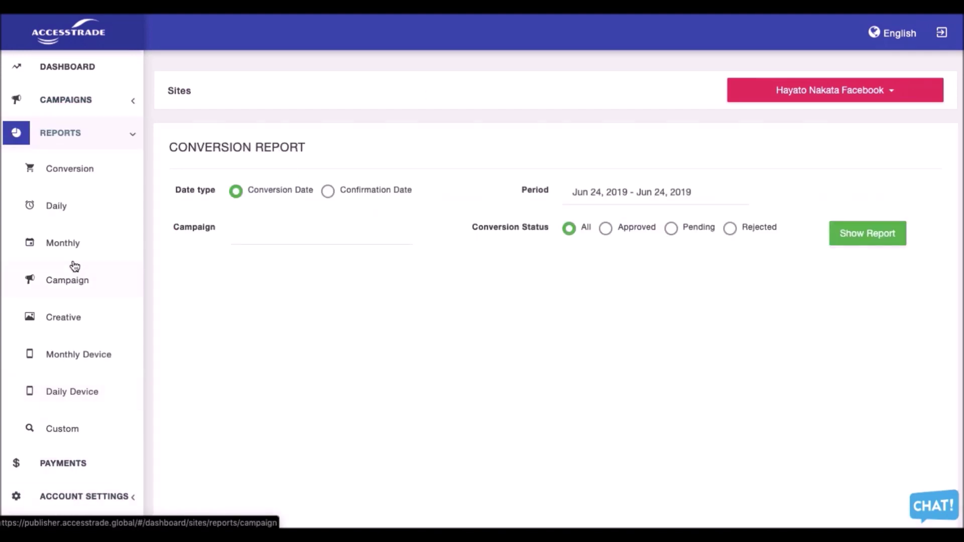
Collapse and expand the Reports and Campaigns sidebar sections to browse the report types
{"action": "left_click", "coordinate": [80, 133]}
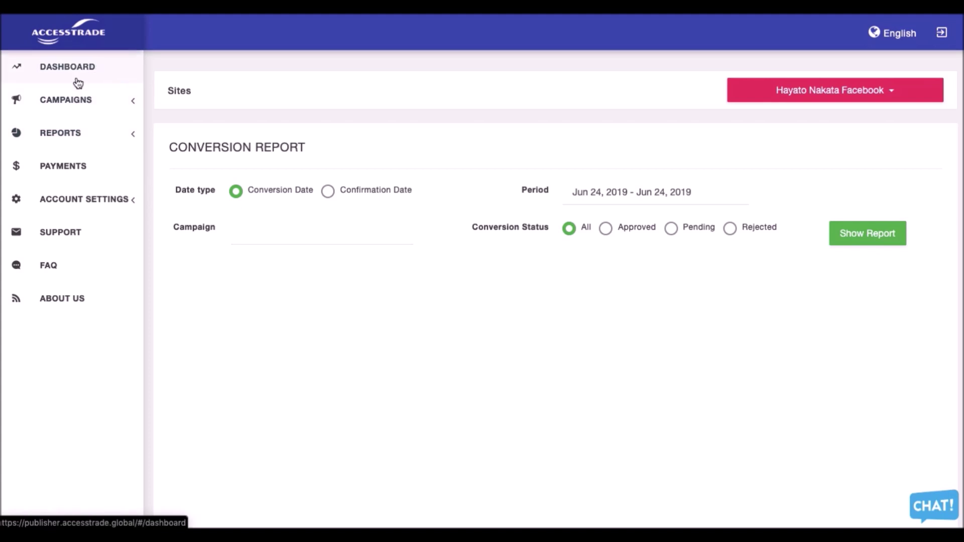
{"action": "left_click", "coordinate": [72, 103]}
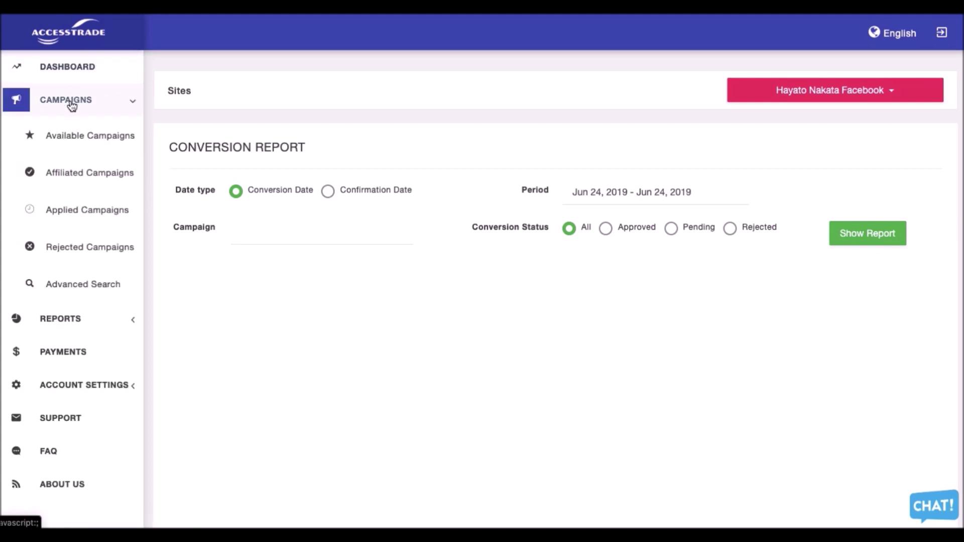
{"action": "left_click", "coordinate": [71, 106]}
{"action": "left_click", "coordinate": [72, 141]}
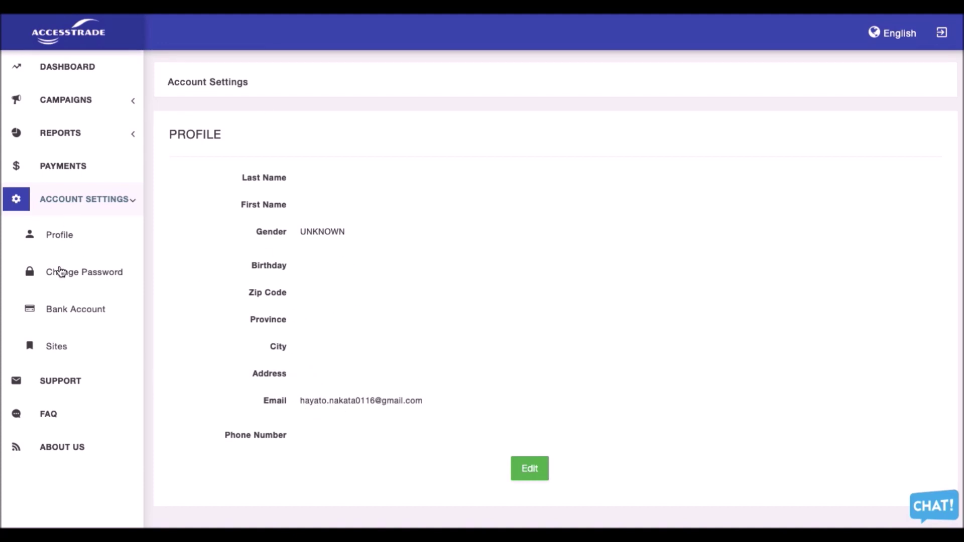
Review the Bank Account details and Support form, then open and collapse the CHAT! panel
{"action": "left_click", "coordinate": [79, 310]}
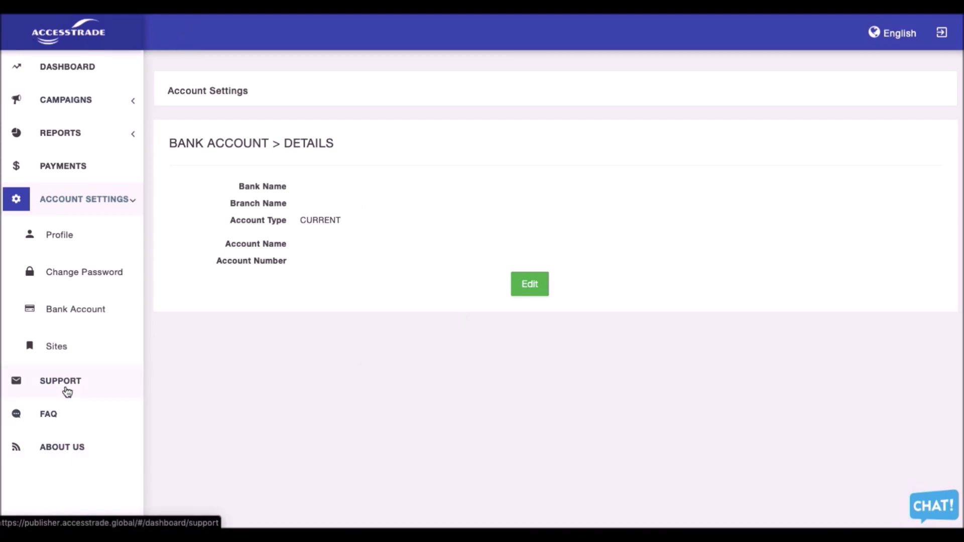
{"action": "left_click", "coordinate": [67, 392]}
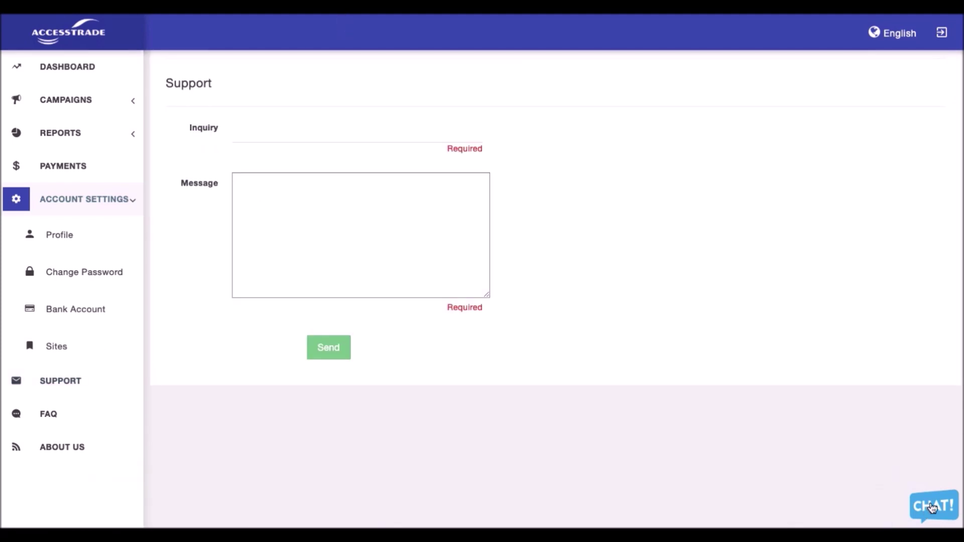
{"action": "left_click", "coordinate": [932, 508]}
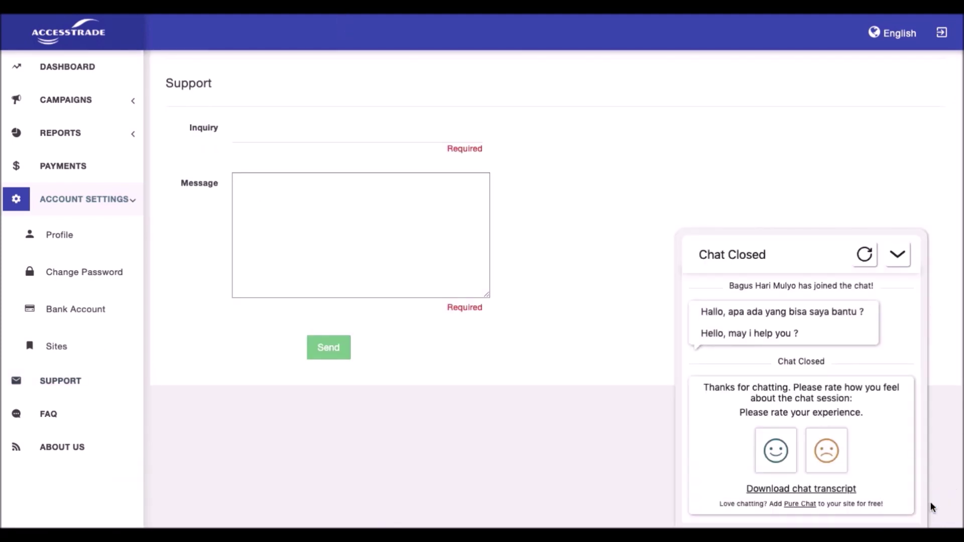
{"action": "left_click", "coordinate": [898, 256]}
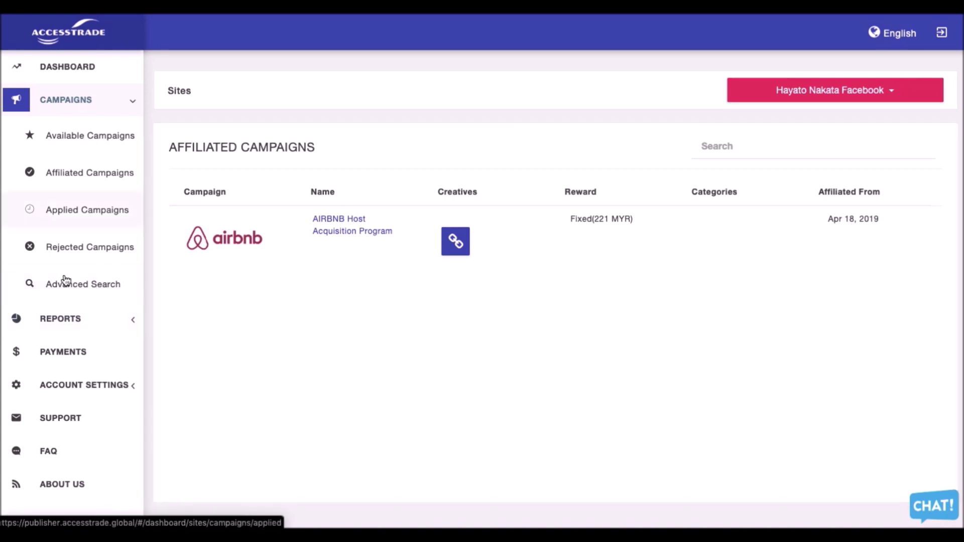
{"action": "left_click", "coordinate": [76, 332]}
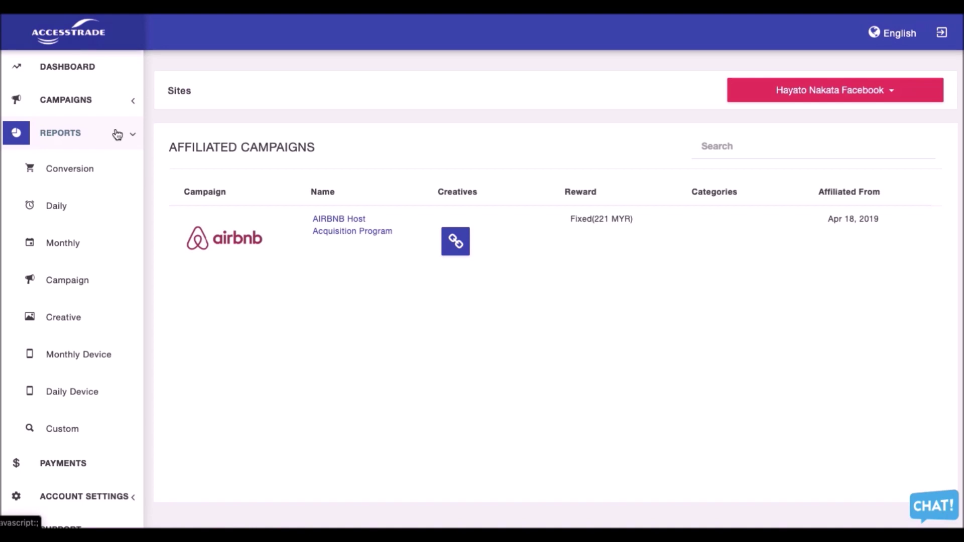
{"action": "left_click", "coordinate": [82, 99]}
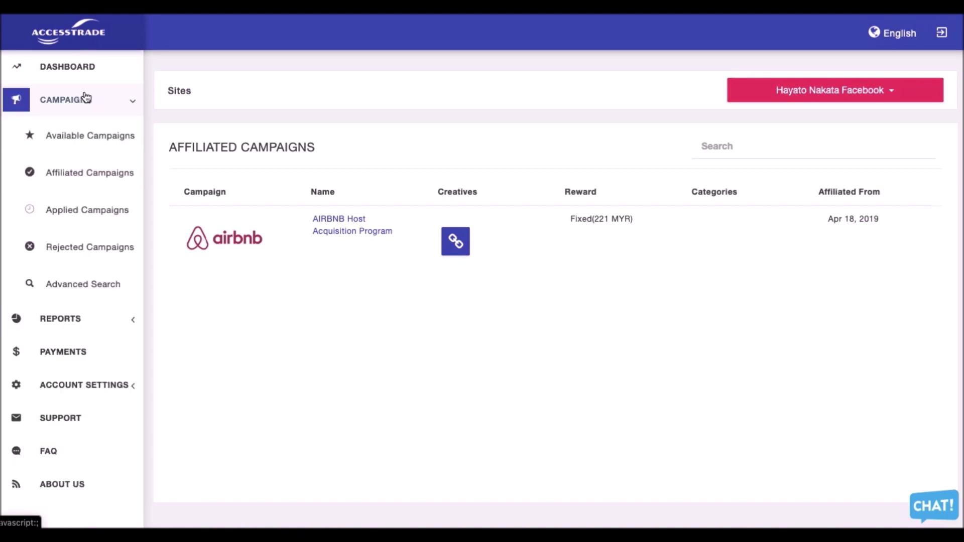
Apply to ACCESSTRADE Malaysia Publisher Registration, accept its promoting conditions, and view its quick link
{"action": "left_click", "coordinate": [83, 155]}
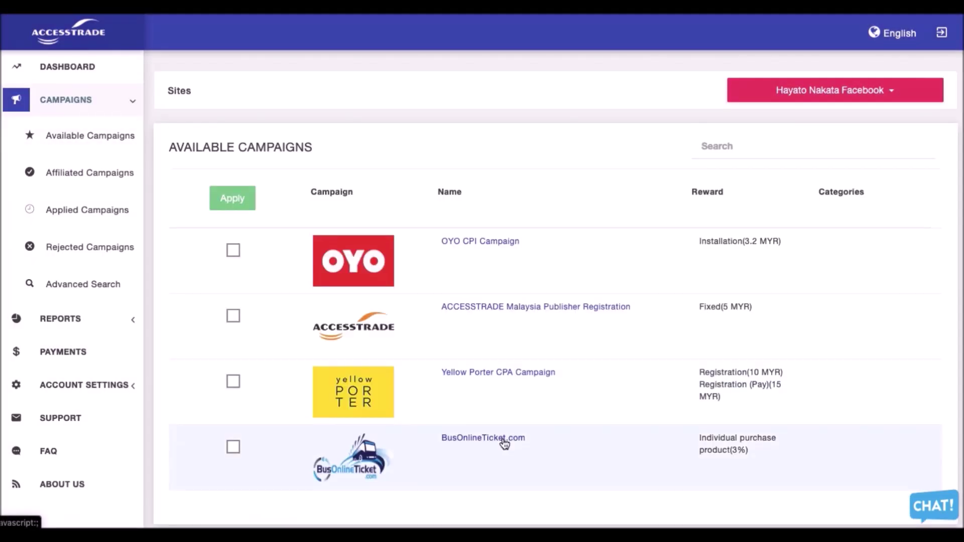
{"action": "scroll", "coordinate": [504, 444], "scroll_direction": "down", "scroll_amount": 3}
{"action": "scroll", "coordinate": [505, 444], "scroll_direction": "up", "scroll_amount": 3}
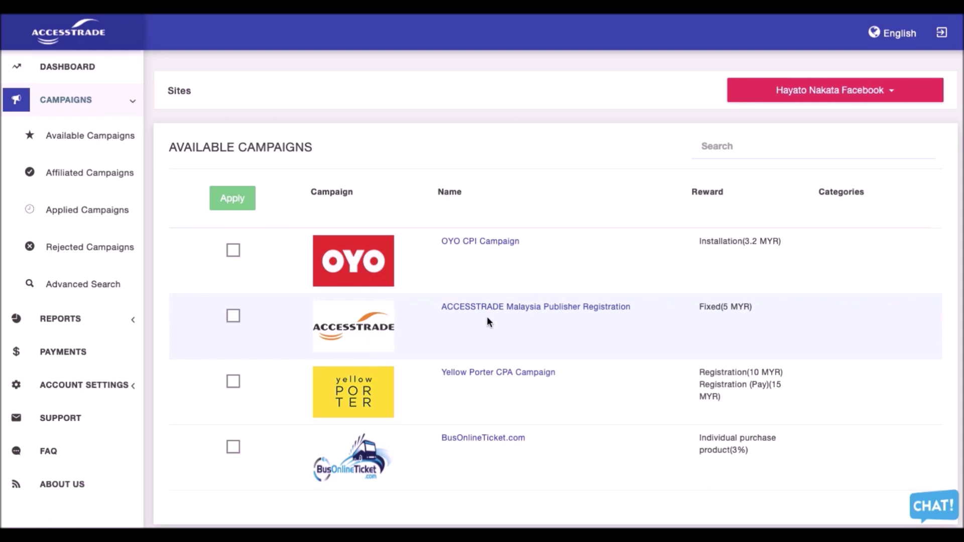
{"action": "left_click", "coordinate": [233, 316]}
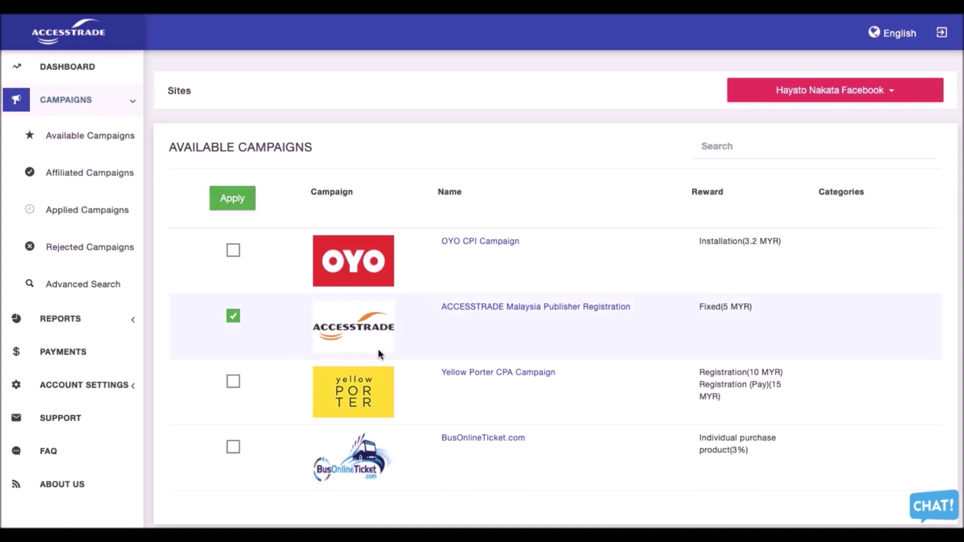
{"action": "left_click", "coordinate": [221, 204]}
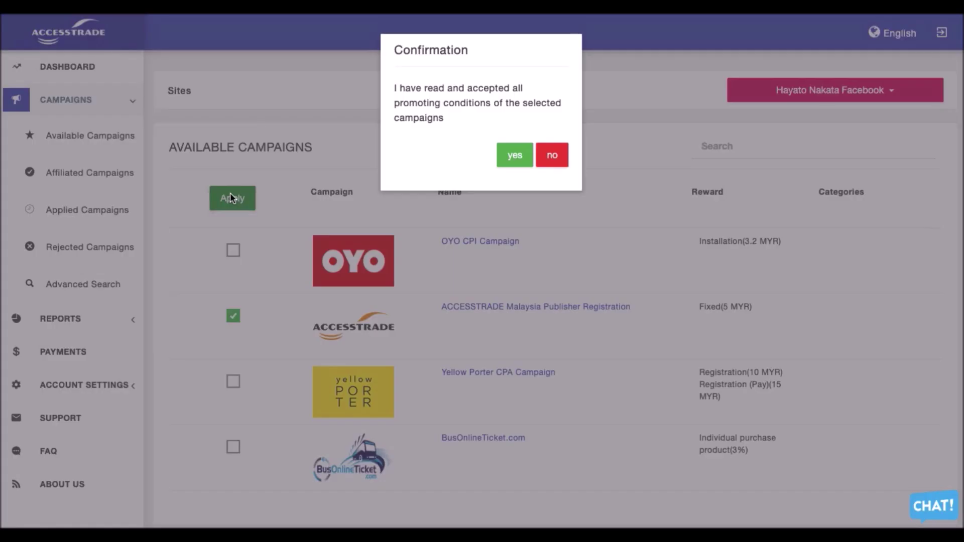
{"action": "left_click", "coordinate": [517, 156]}
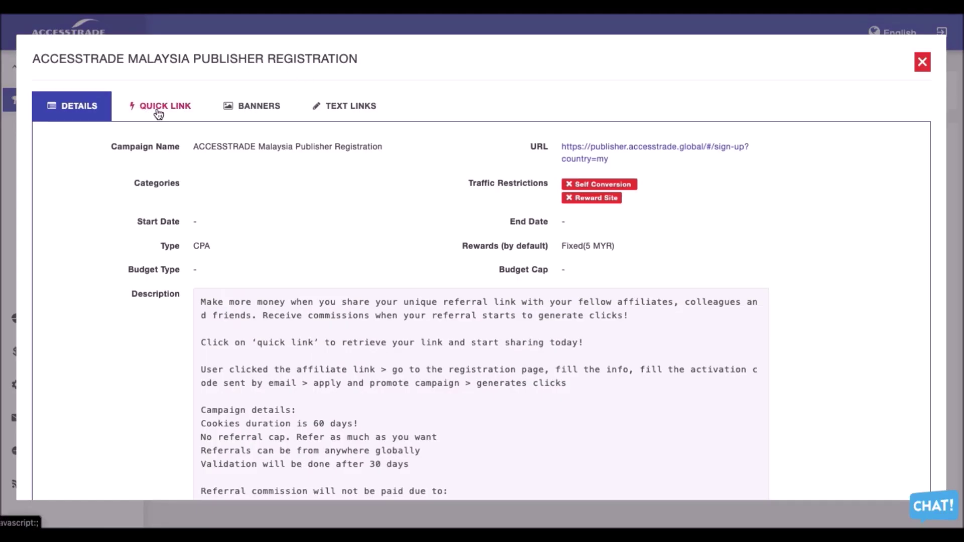
{"action": "left_click", "coordinate": [158, 110]}
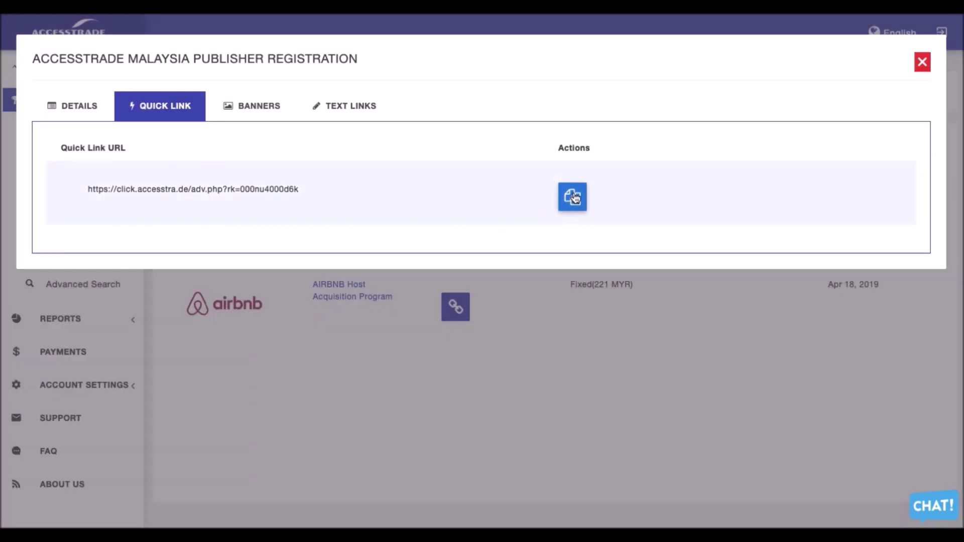
Copy the registration campaign's quick link, then reopen and scroll its details before closing
{"action": "left_click", "coordinate": [573, 196]}
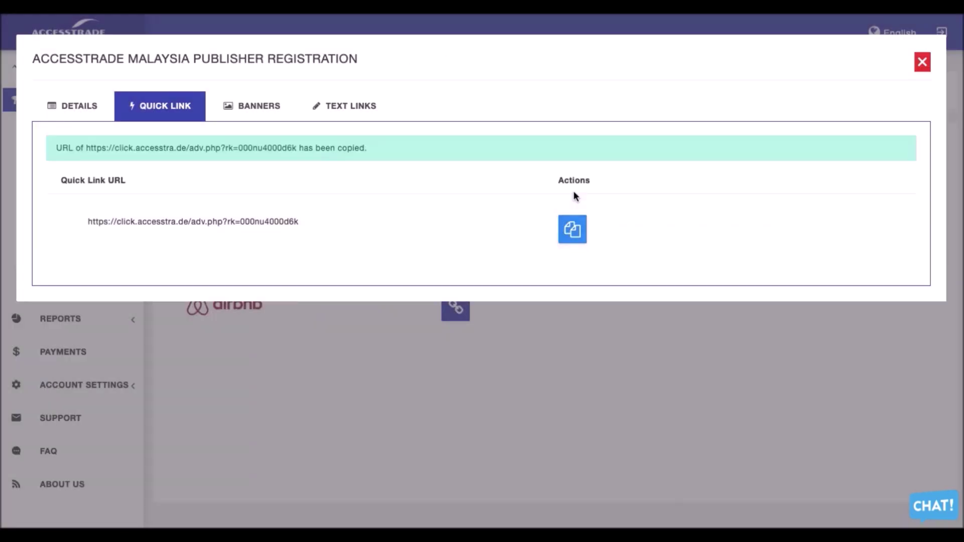
{"action": "left_click", "coordinate": [922, 66]}
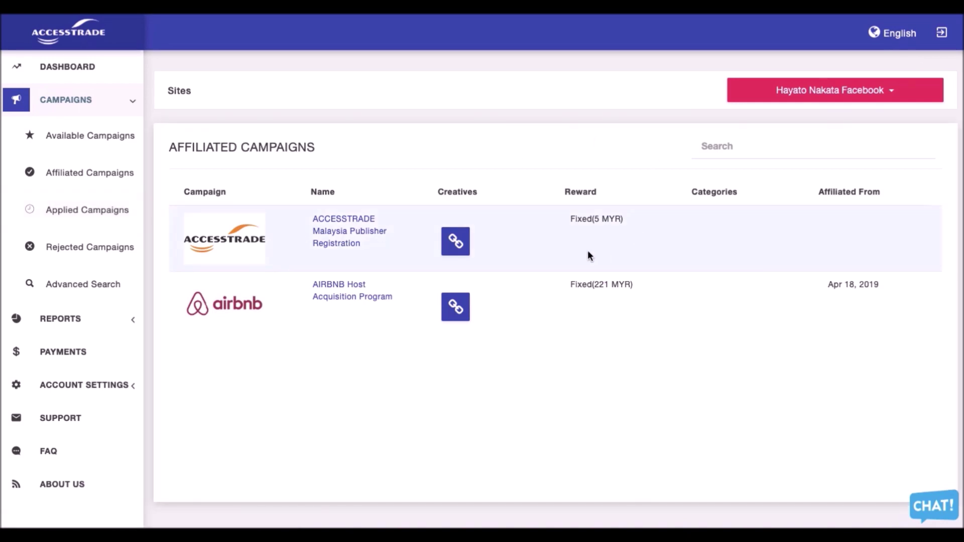
{"action": "left_click", "coordinate": [350, 224]}
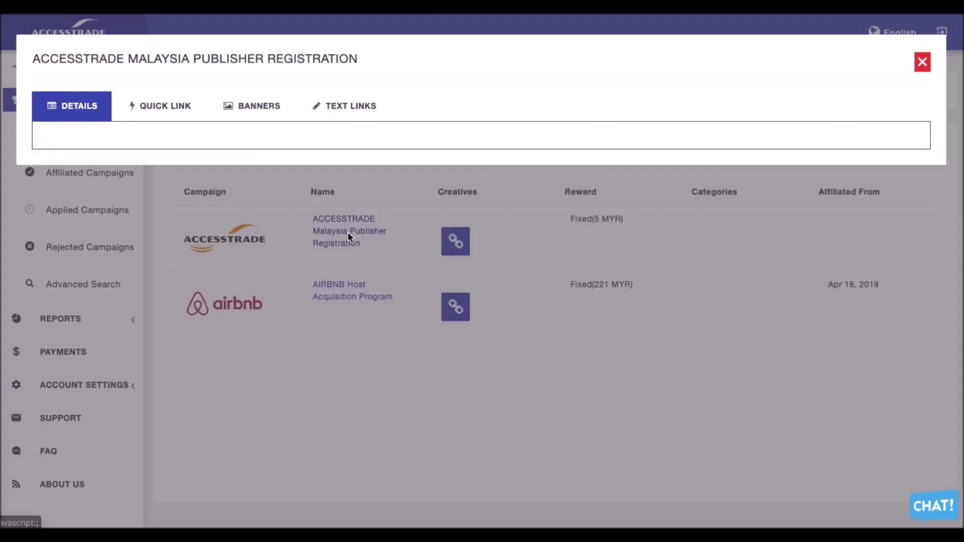
{"action": "scroll", "coordinate": [357, 431], "scroll_direction": "down", "scroll_amount": 2}
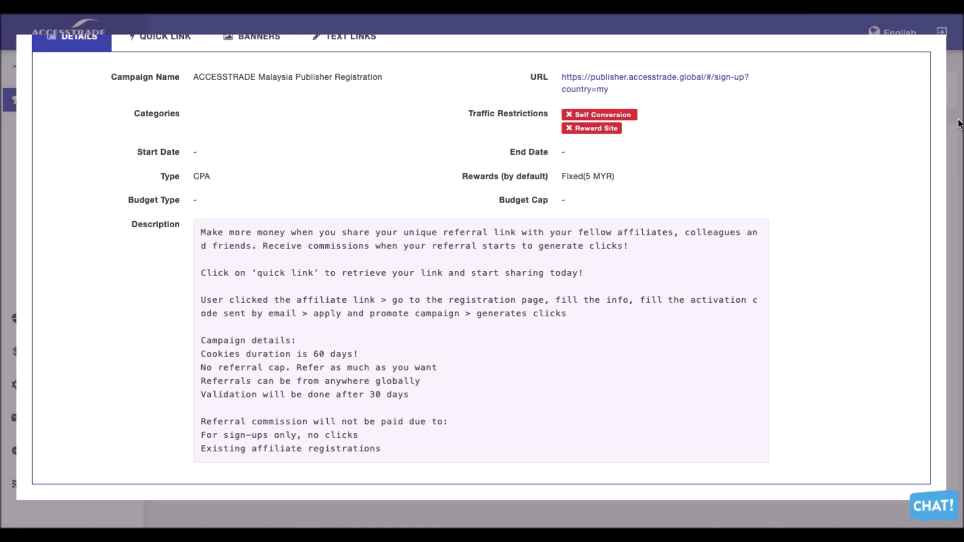
{"action": "scroll", "coordinate": [553, 128], "scroll_direction": "up", "scroll_amount": 3}
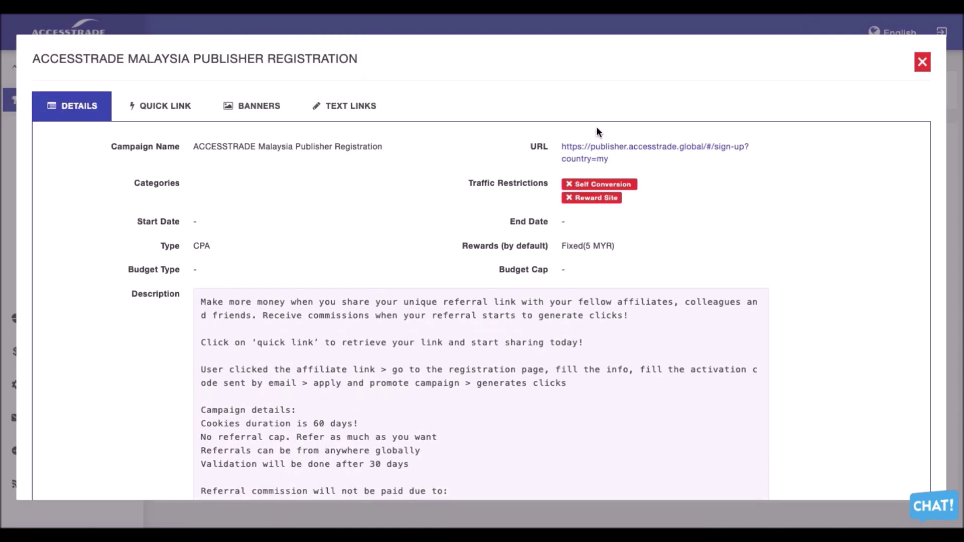
{"action": "left_click", "coordinate": [921, 62]}
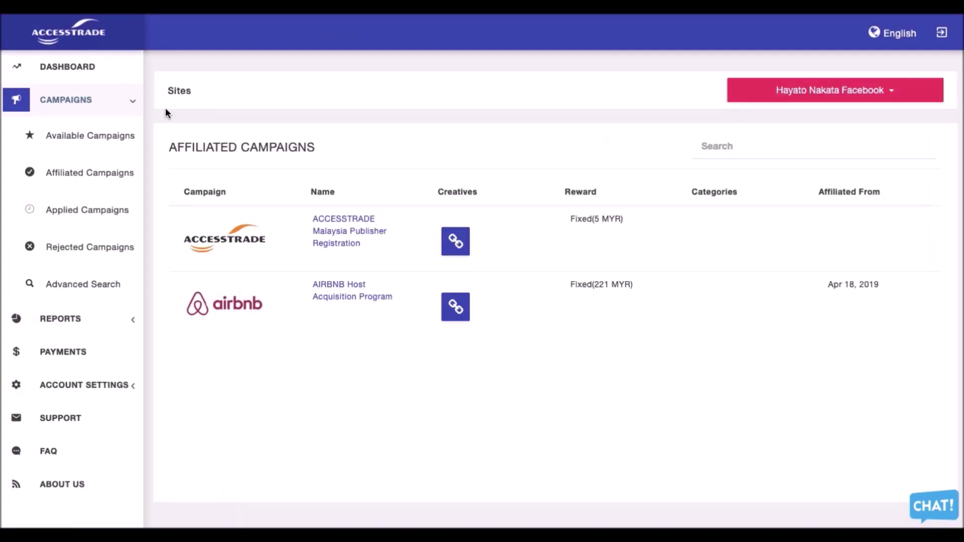